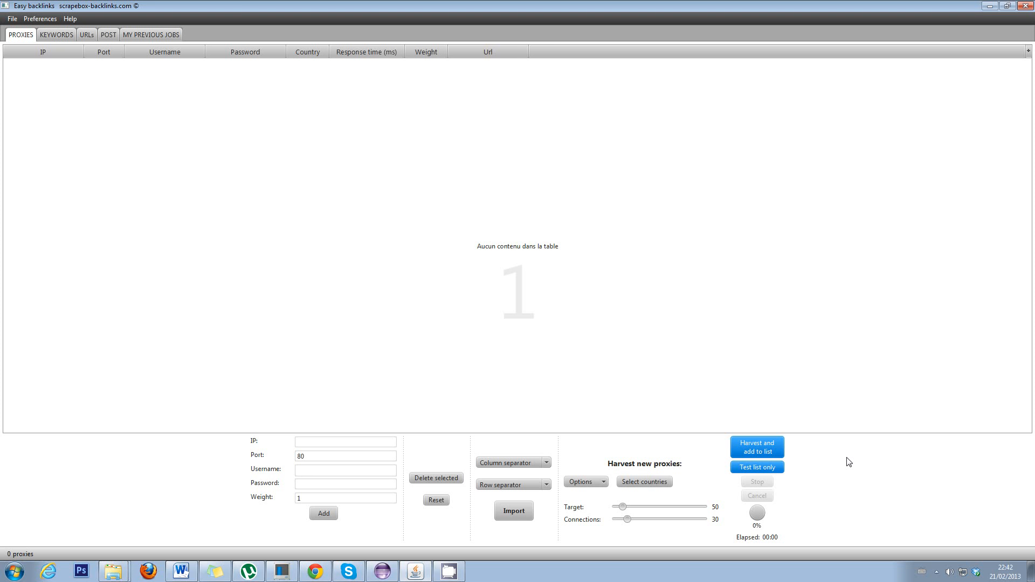
- Add proxy 125.36.54.25 with a username and password, then delete it from the list
click(356, 449)
text(1256)
text(36.54)
text(.25)
click(325, 487)
click(335, 468)
text(user)
click(333, 484)
text(pass)
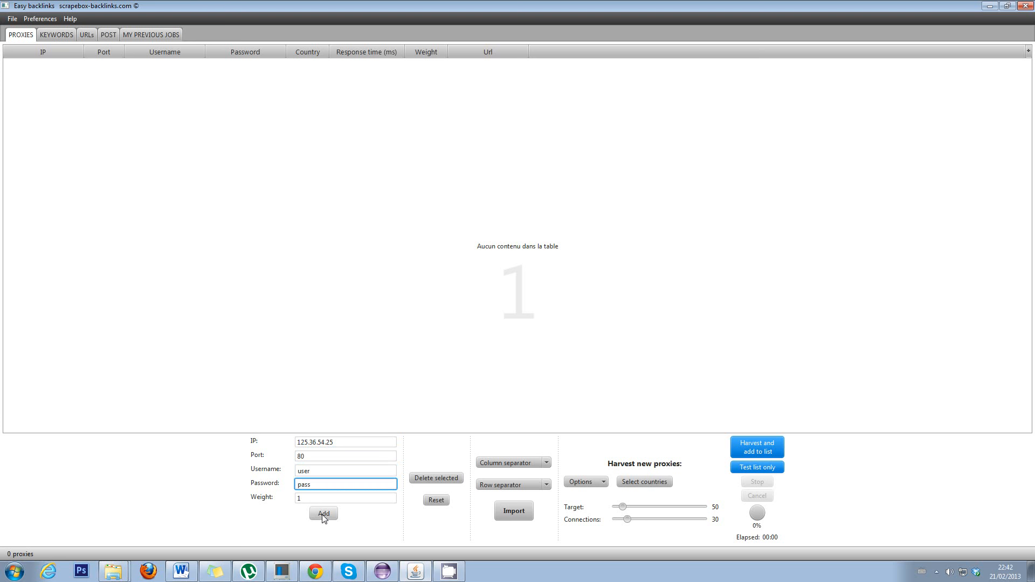
click(322, 513)
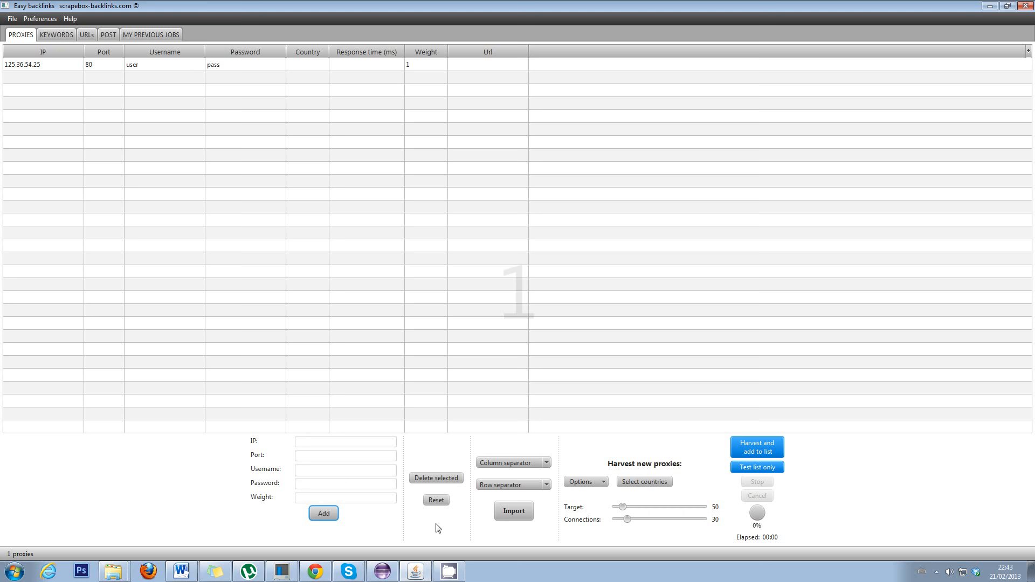
click(115, 66)
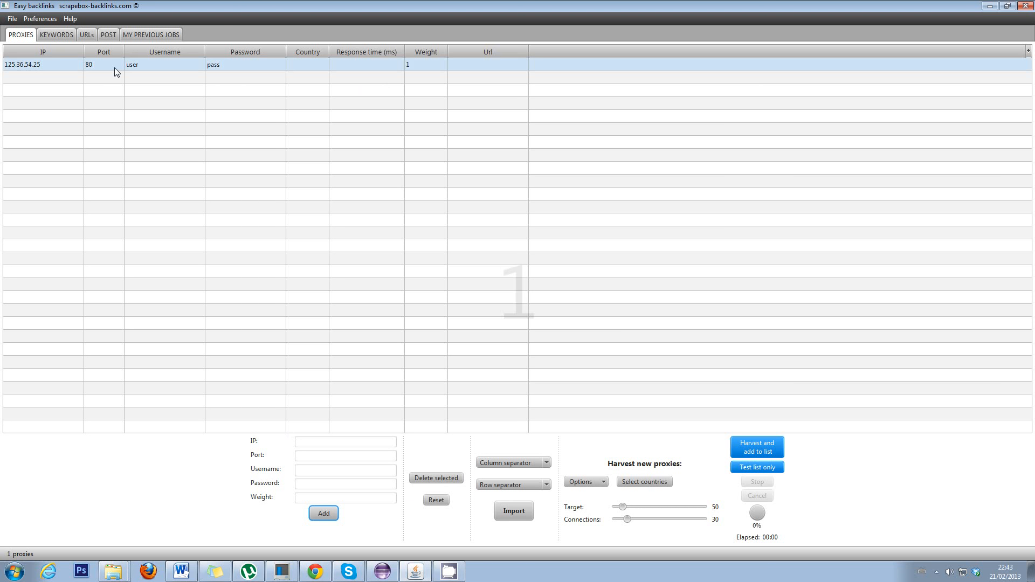
click(434, 478)
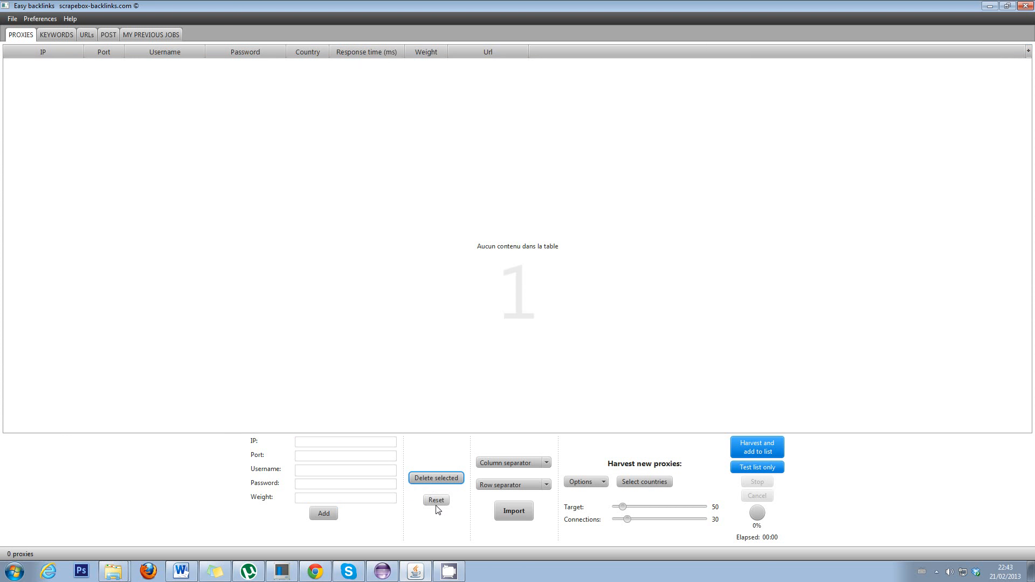
- Check the import column and row separator choices, then cancel importing a proxy file
click(511, 465)
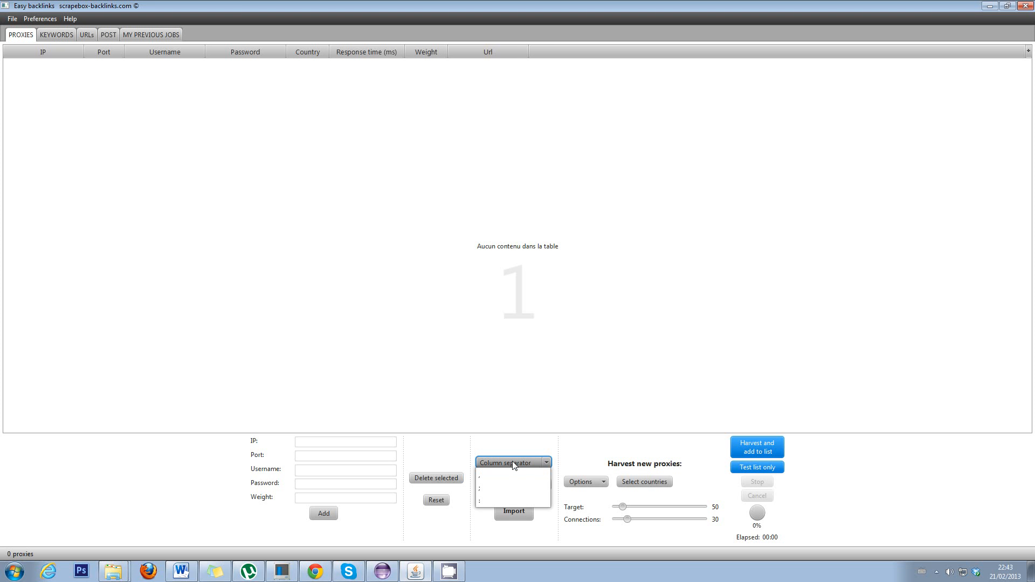
click(458, 360)
click(536, 488)
click(536, 491)
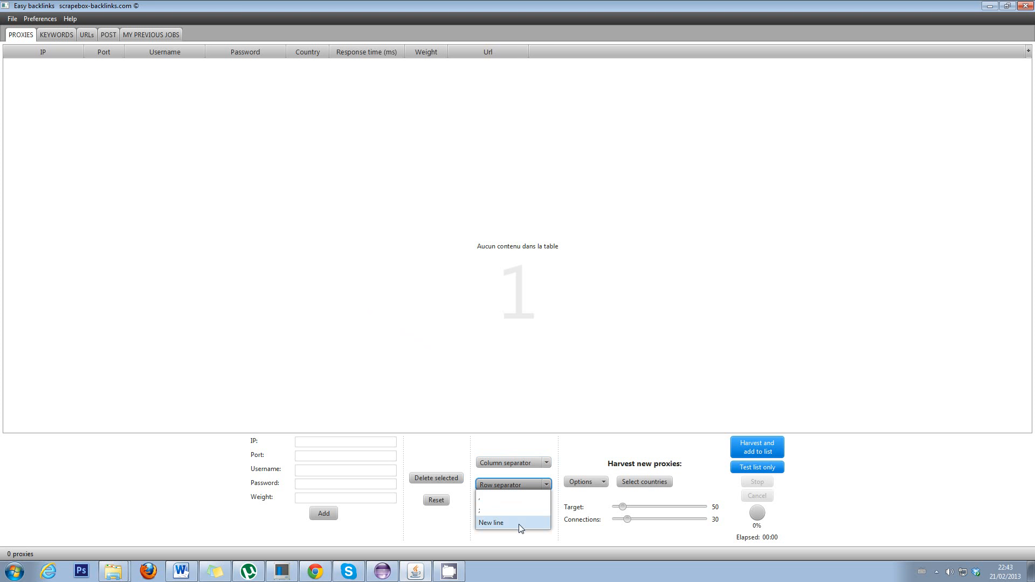
click(539, 440)
click(521, 512)
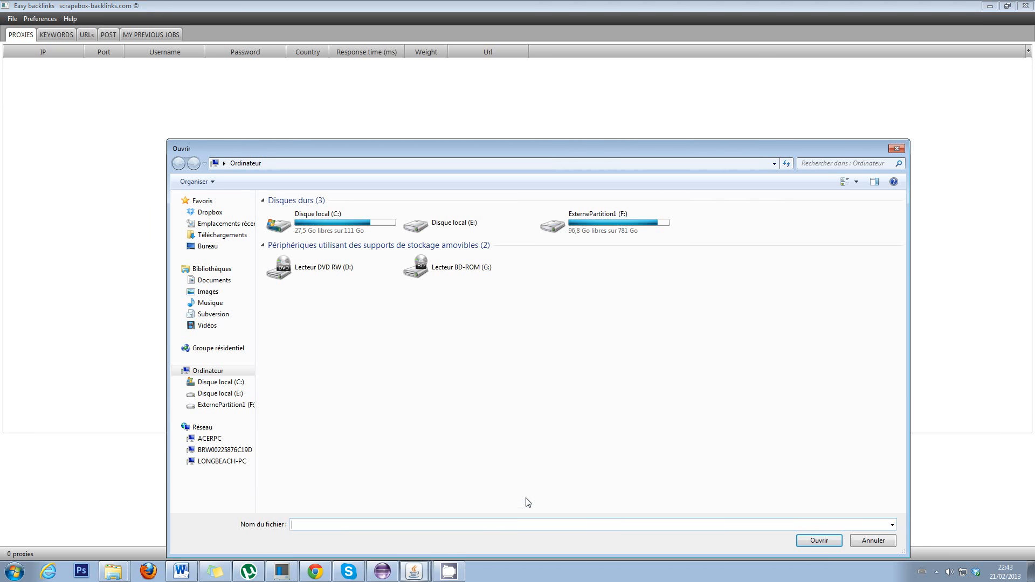
click(896, 149)
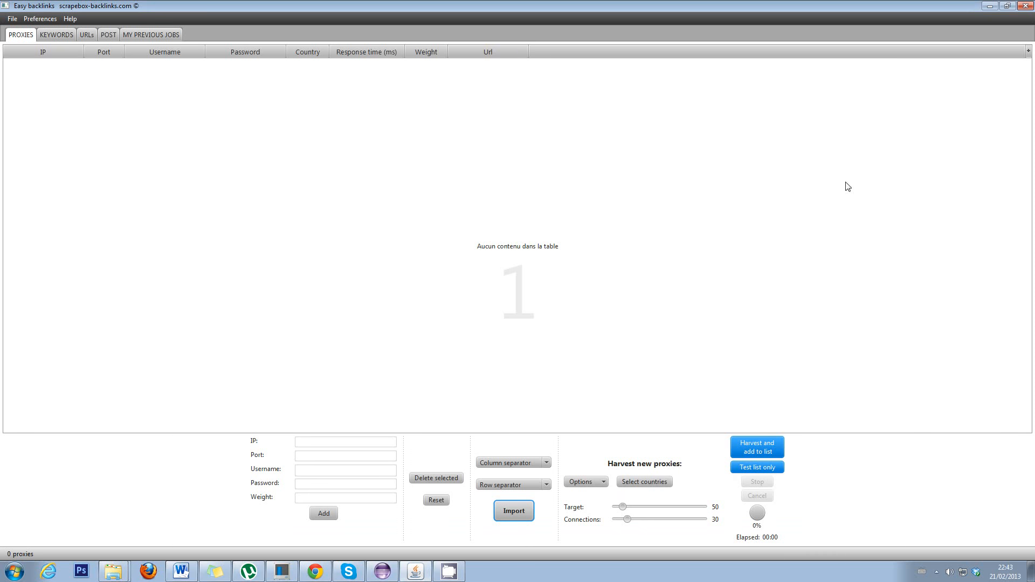
- Review harvesting options and the country filter, then harvest 56 new proxies into the list
click(603, 484)
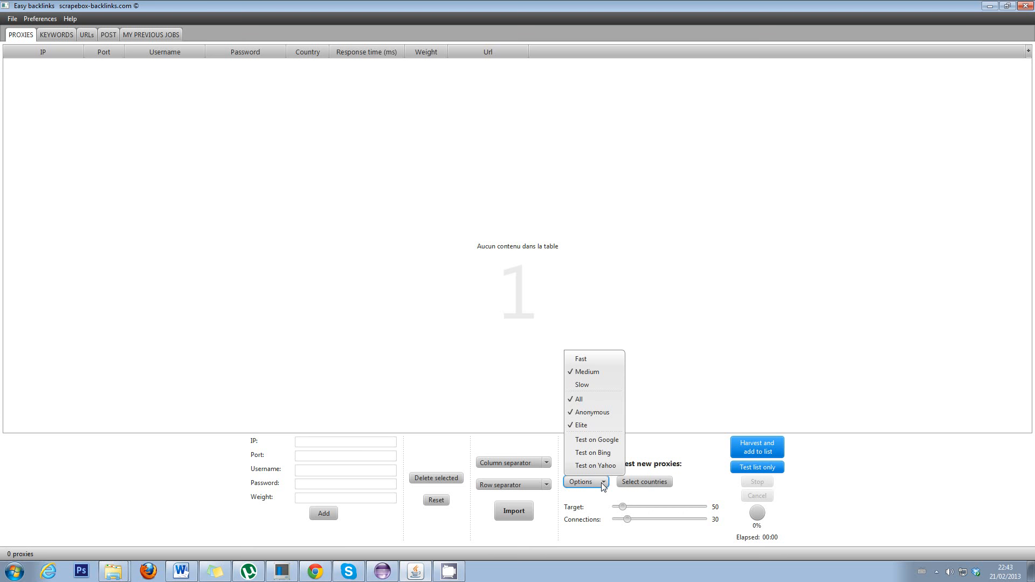
click(658, 426)
click(664, 481)
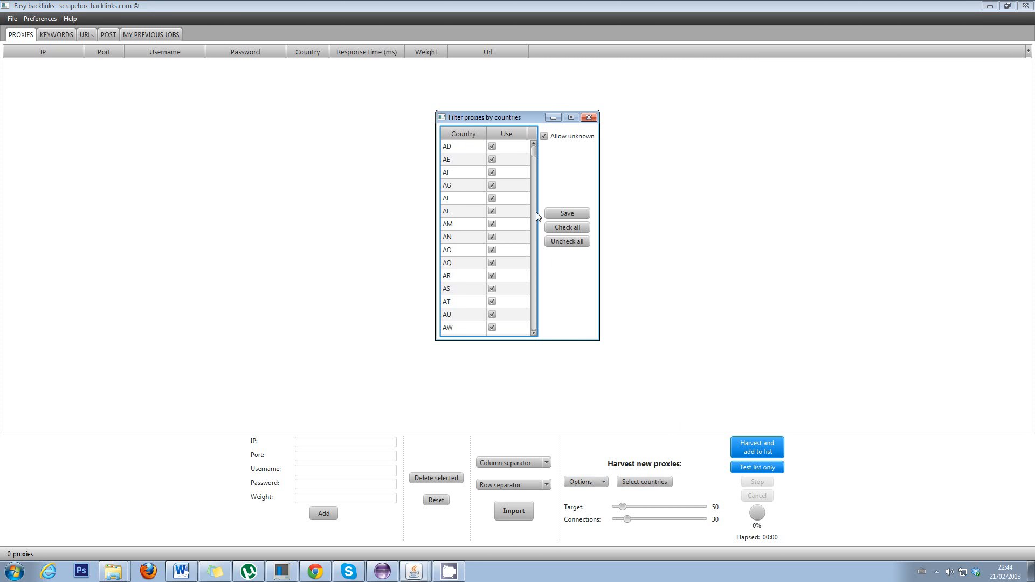
drag(517, 117, 474, 173)
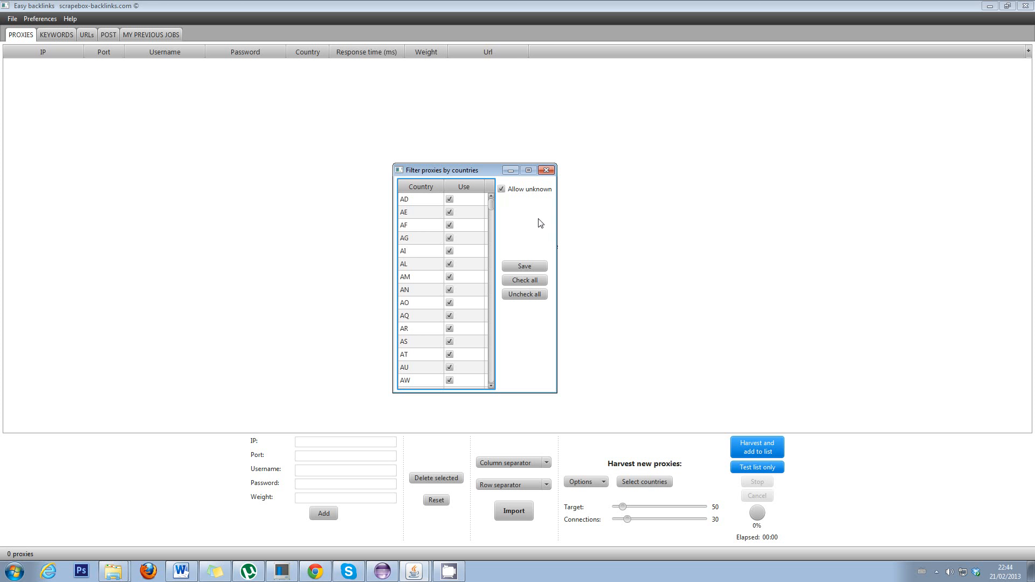
click(547, 171)
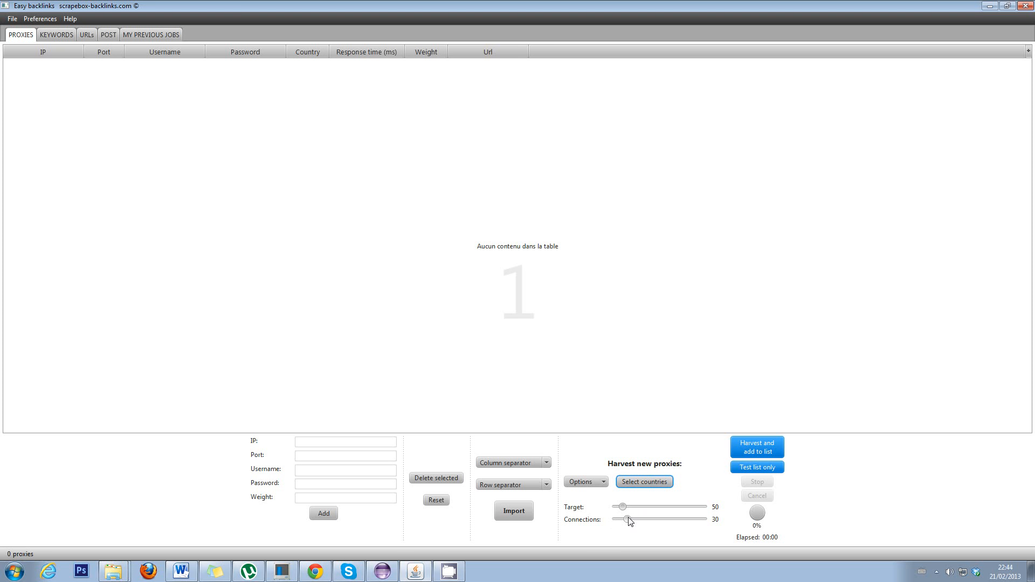
click(760, 446)
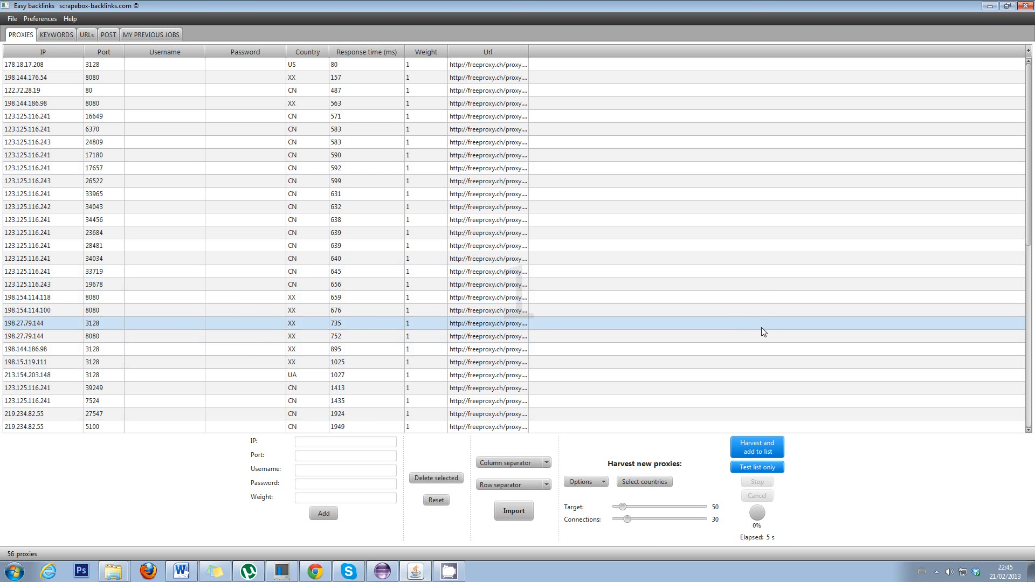
click(586, 481)
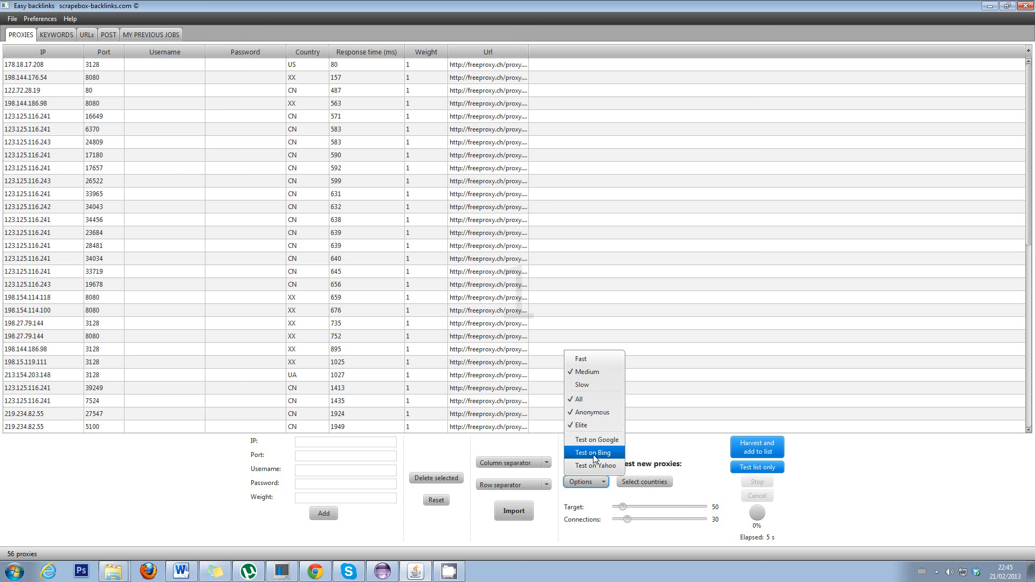
- Inspect the Proxies Default and Max connection values in Preferences > Connections, leaving them unchanged
click(845, 499)
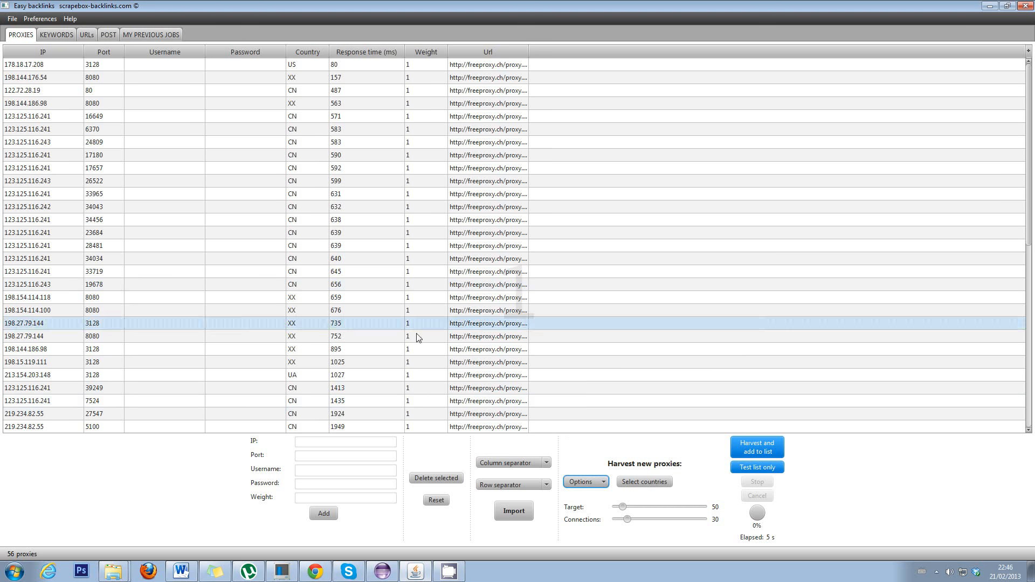
click(43, 21)
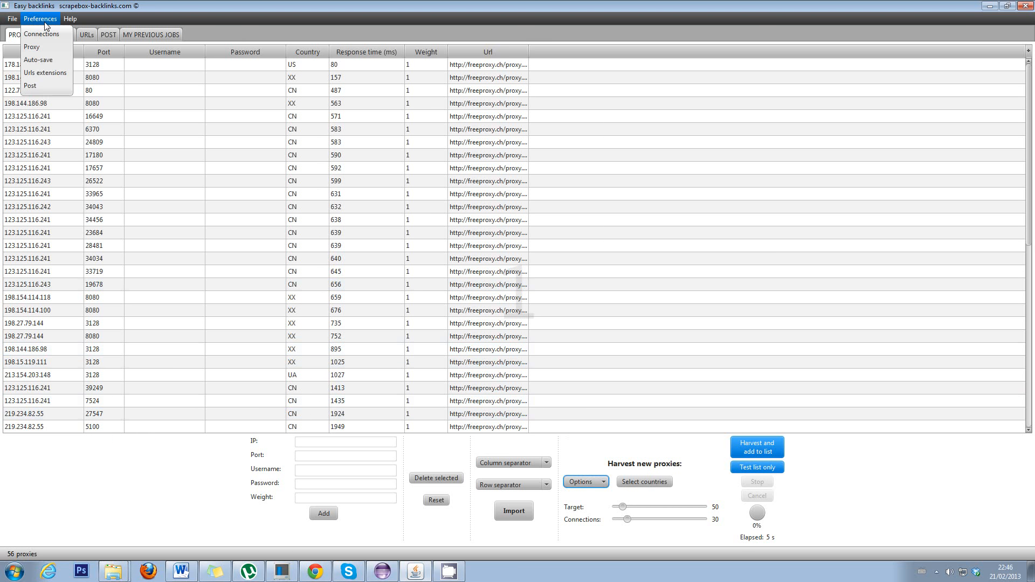
click(42, 34)
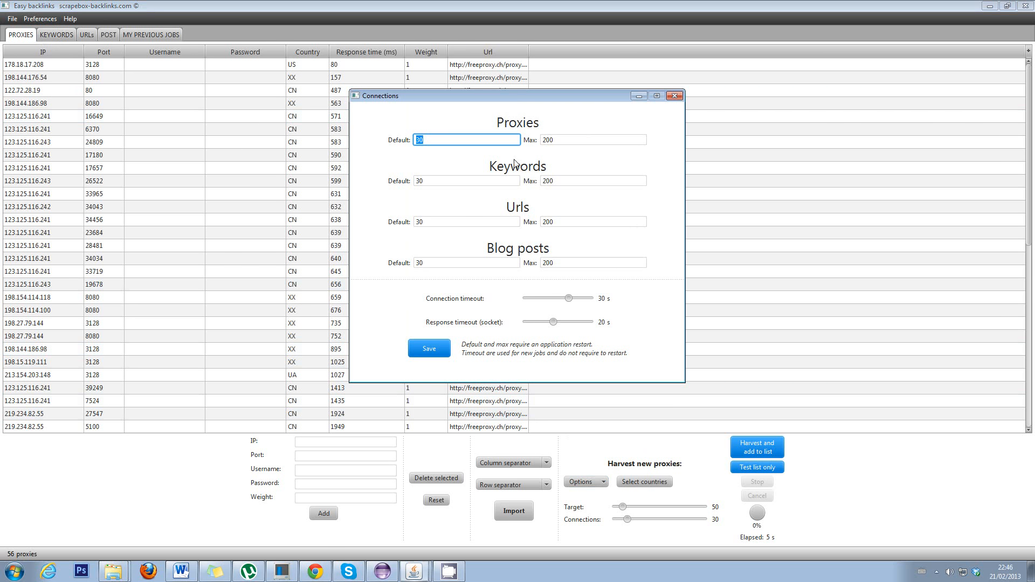
click(415, 142)
click(563, 141)
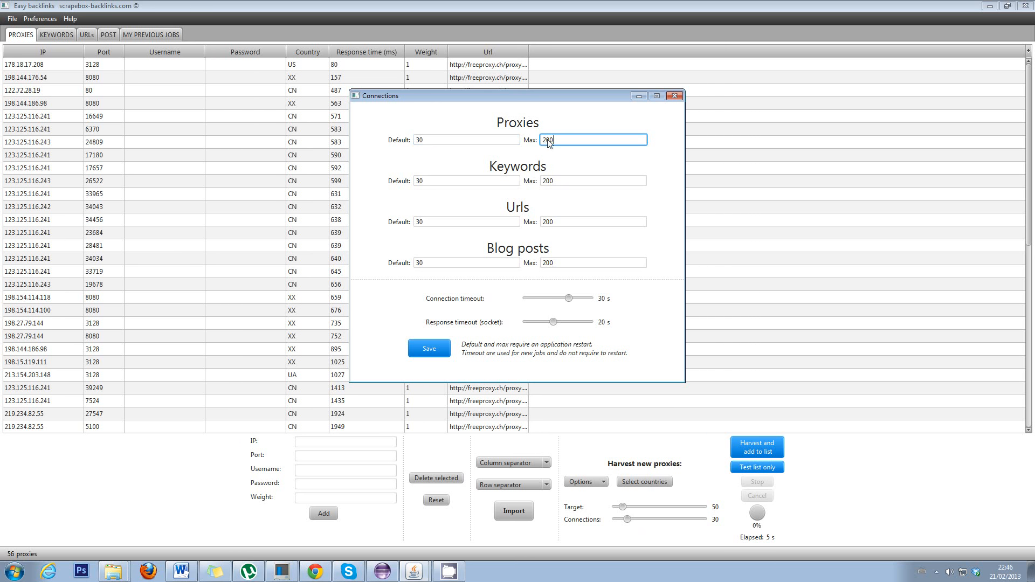
click(675, 96)
click(39, 19)
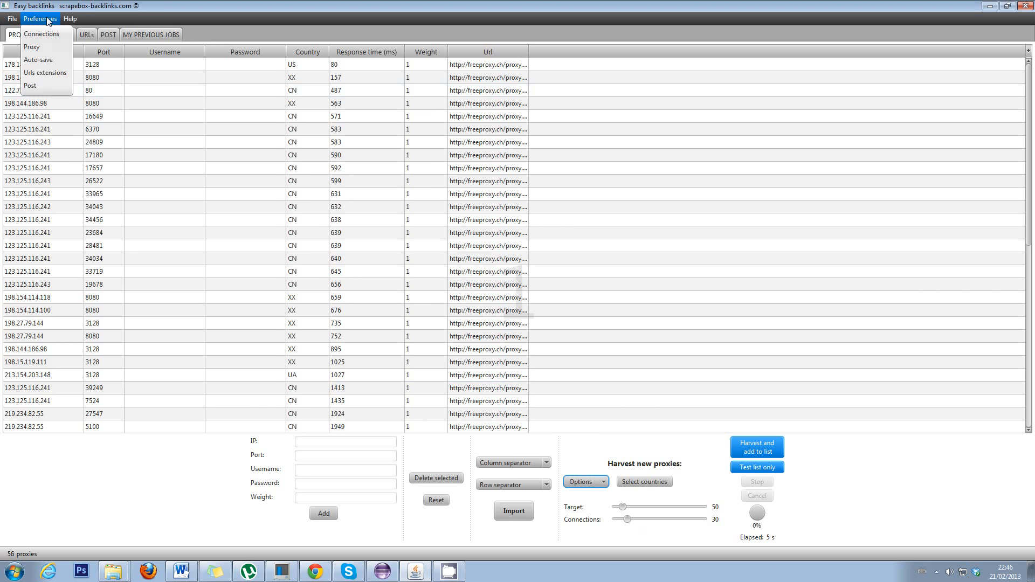
- Open Preferences > Proxy and scroll through the Proxy src urls table
click(51, 49)
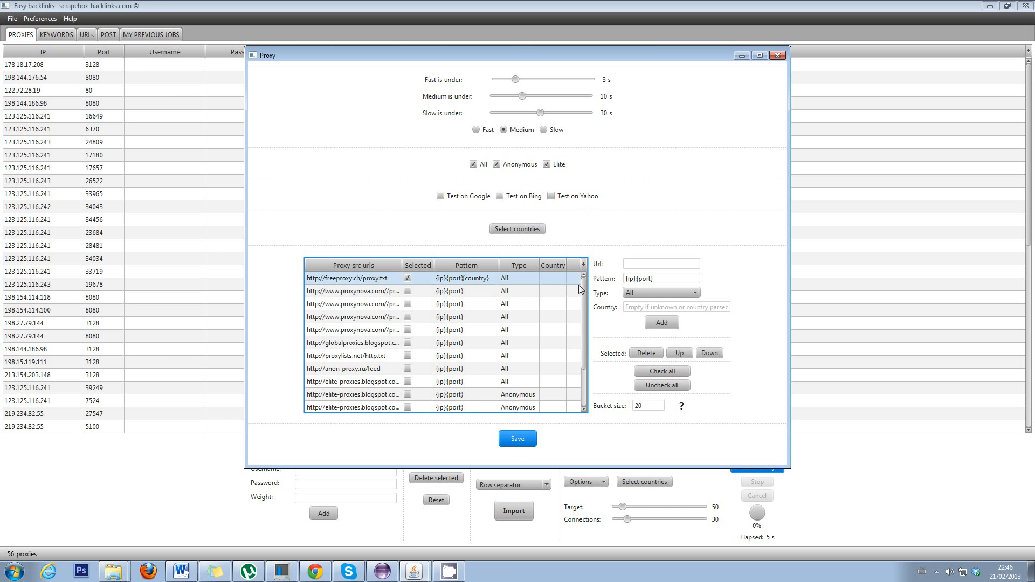
scroll(581, 336, down, 2)
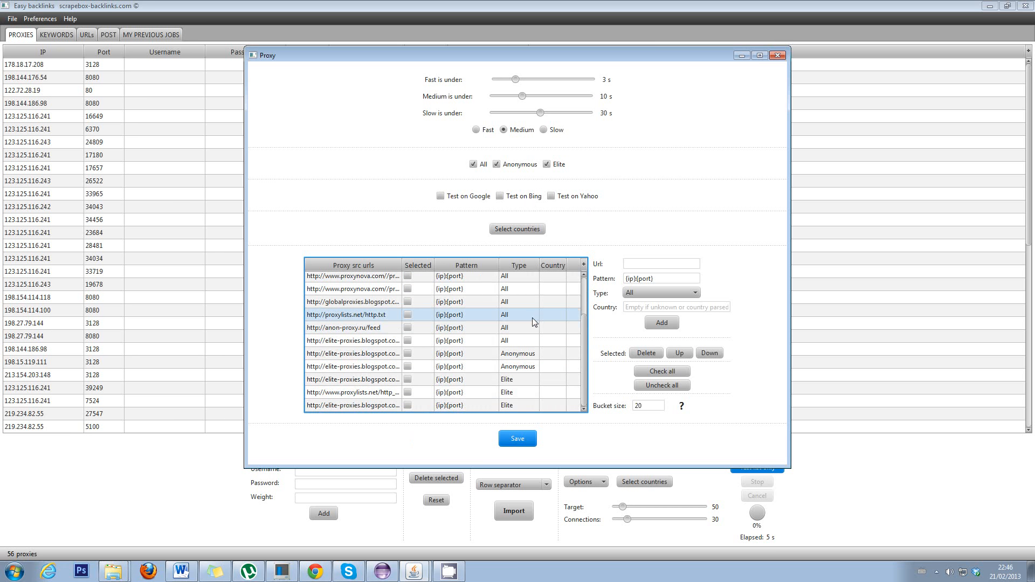
scroll(533, 320, up, 2)
click(408, 279)
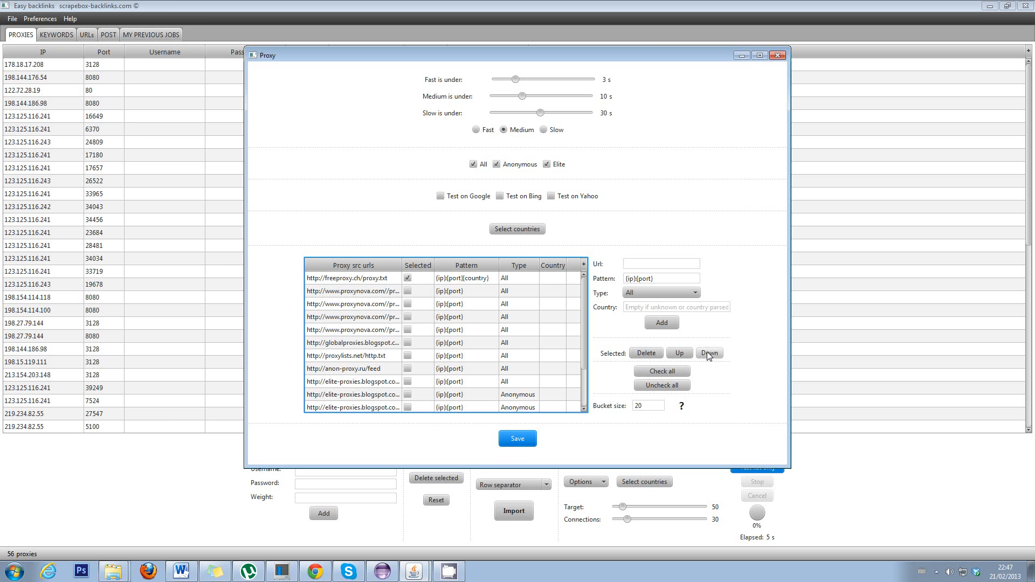
- Keep a new source's type as All and narrow the source URL column to reveal Pattern
click(684, 266)
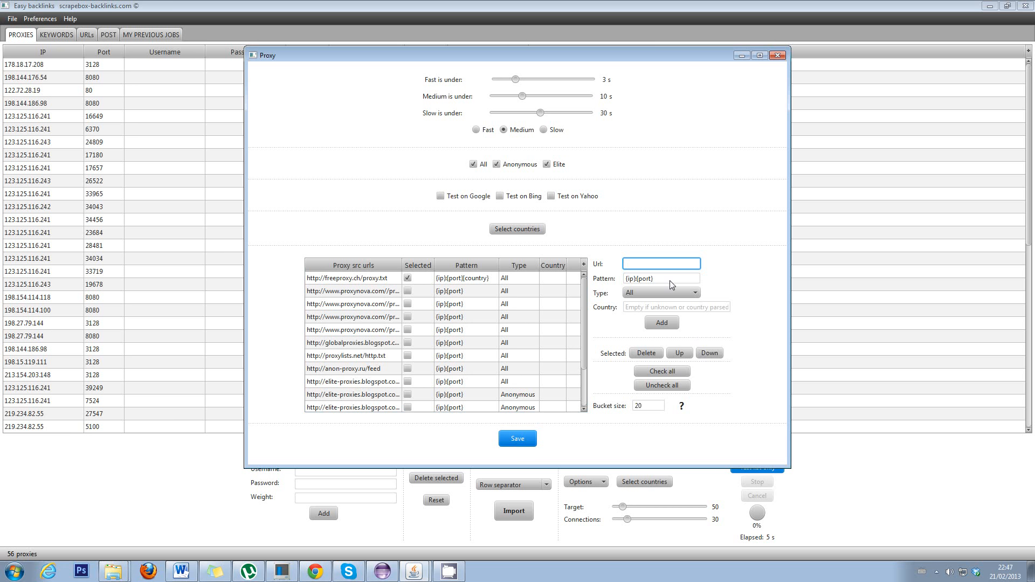
click(670, 293)
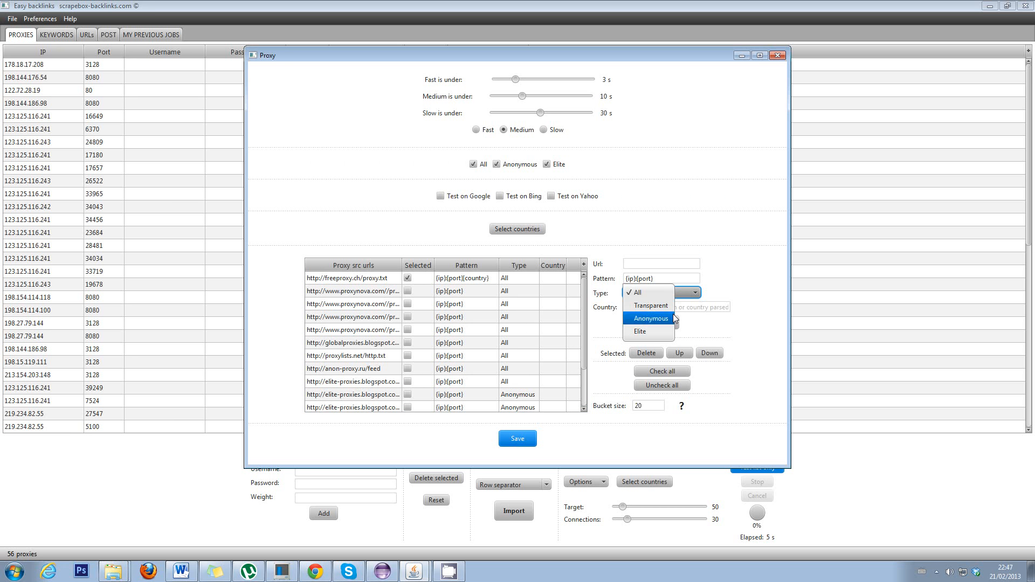
click(718, 325)
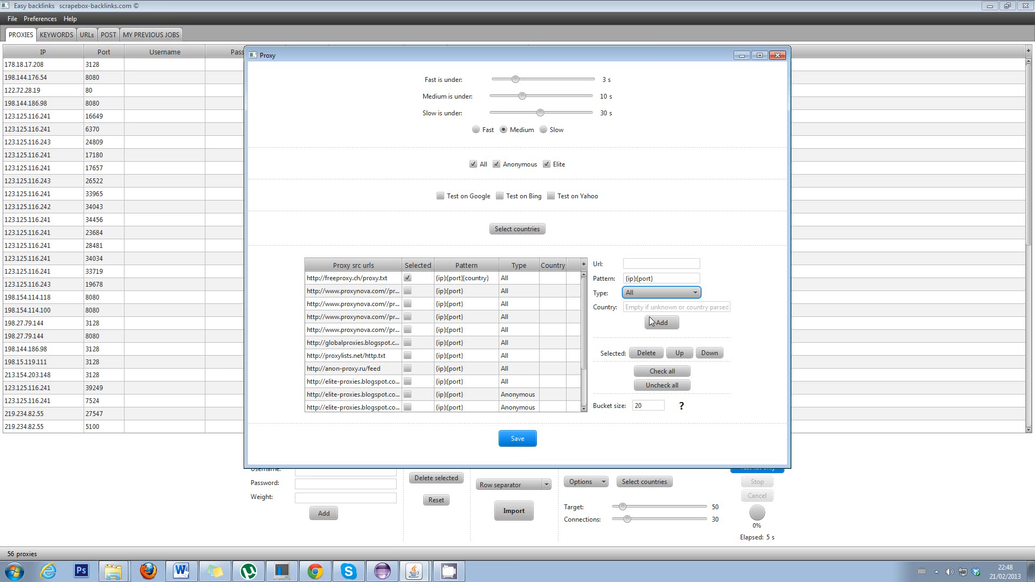
drag(402, 266, 510, 267)
click(473, 295)
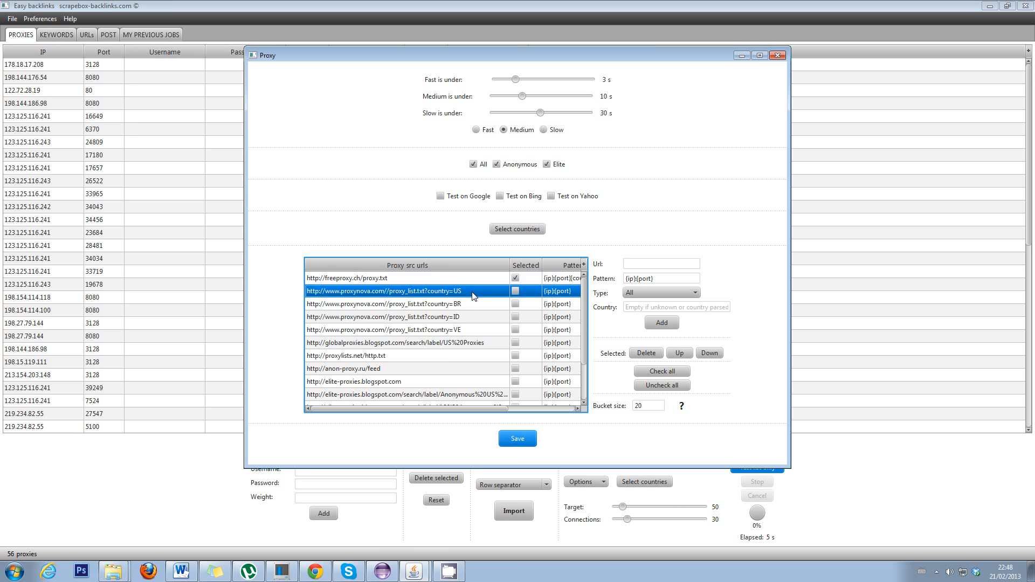
drag(510, 266, 459, 271)
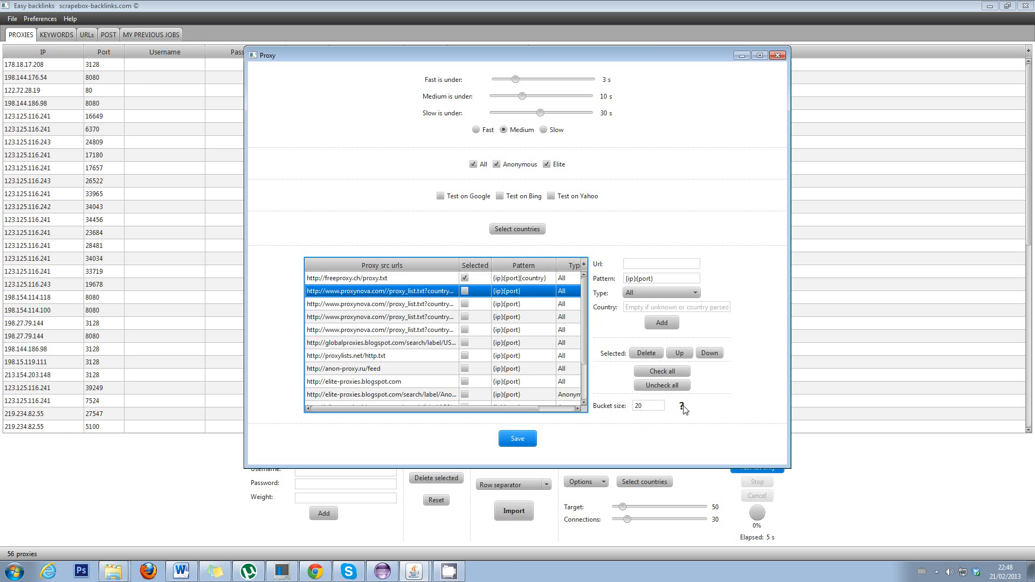
- Check the Bucket size help, then close the Proxy settings dialog
mouse_move(680, 409)
click(777, 55)
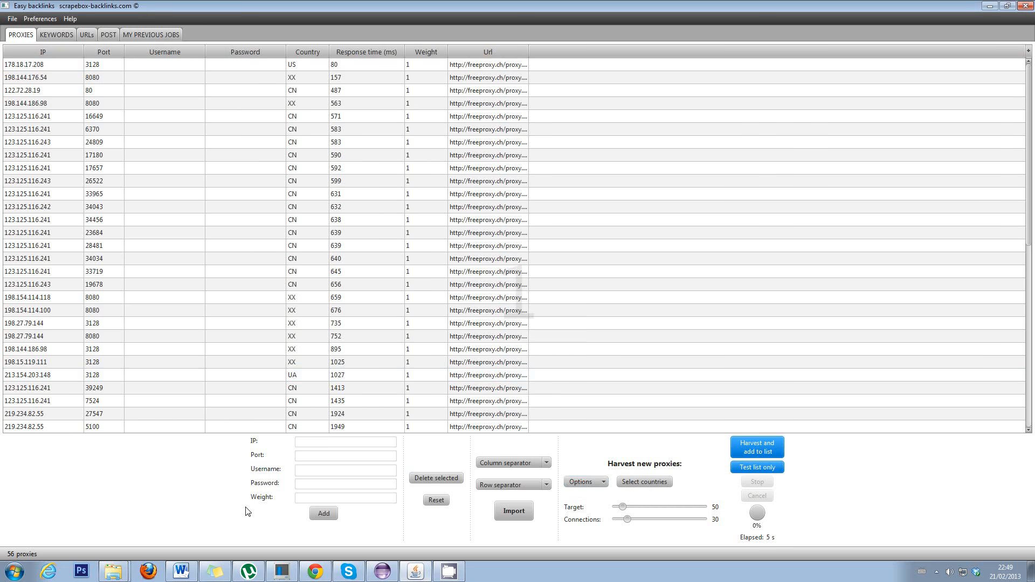